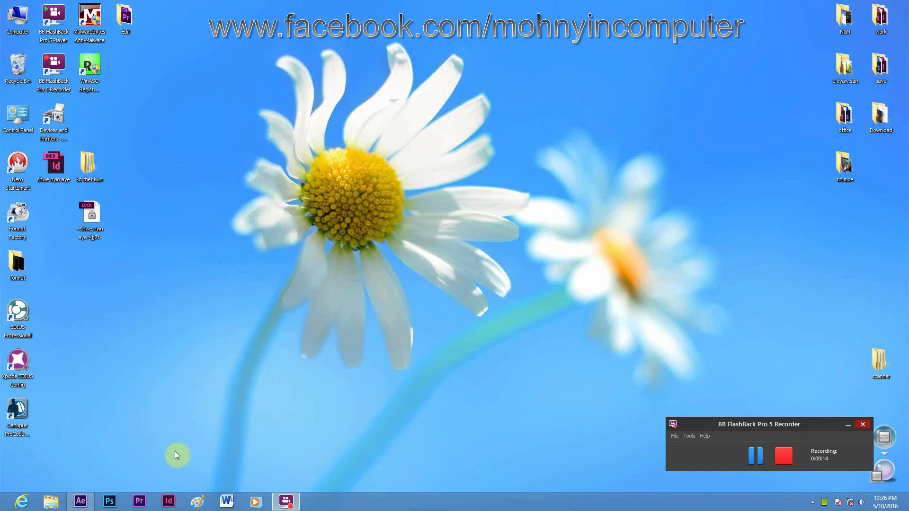
- Switch to After Effects and create a 1920 x 1080 composition with the HDTV 1080 29.97 preset and a duration of 0;03;30;00
left_click(87, 502)
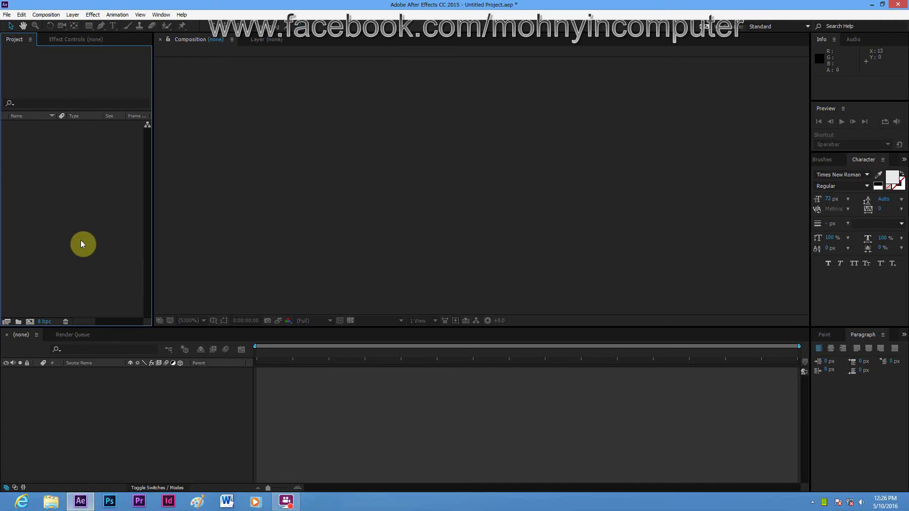
left_click(51, 17)
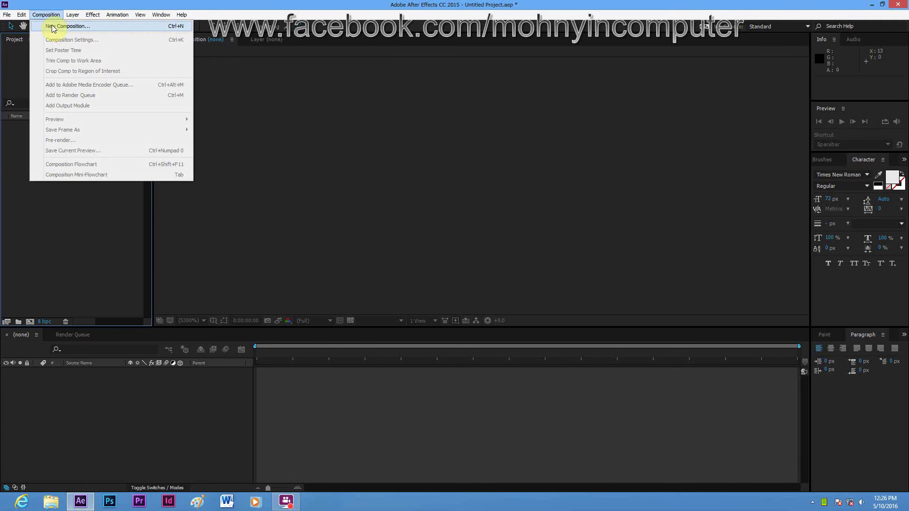
left_click(52, 27)
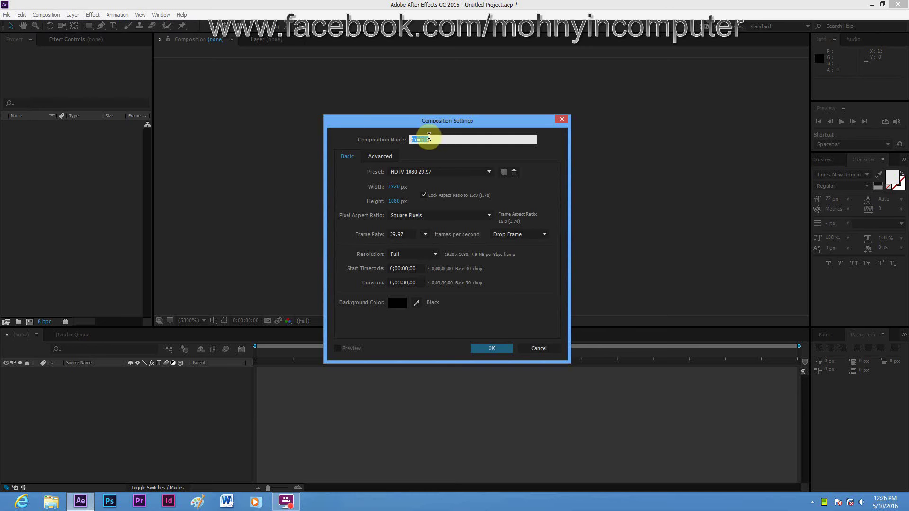
left_click(503, 350)
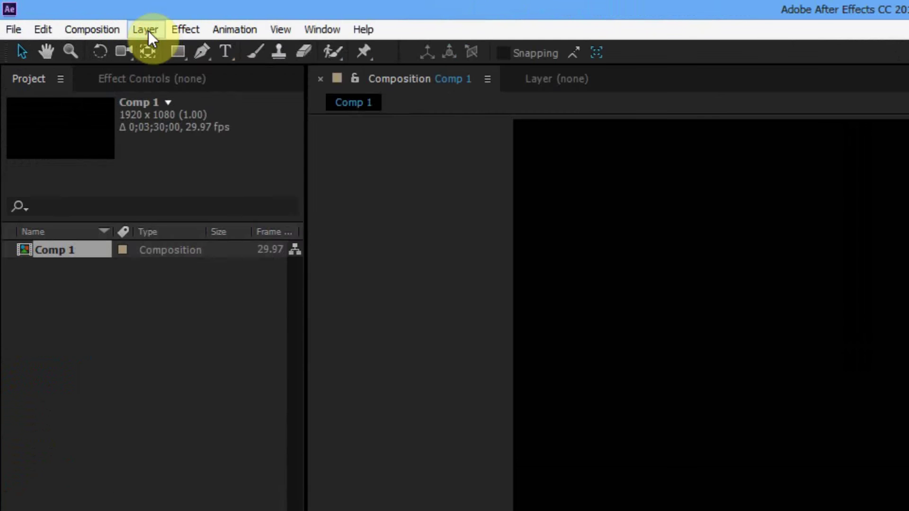
- Add a text layer to the composition containing a long row of 24 letters "g"
left_click(73, 15)
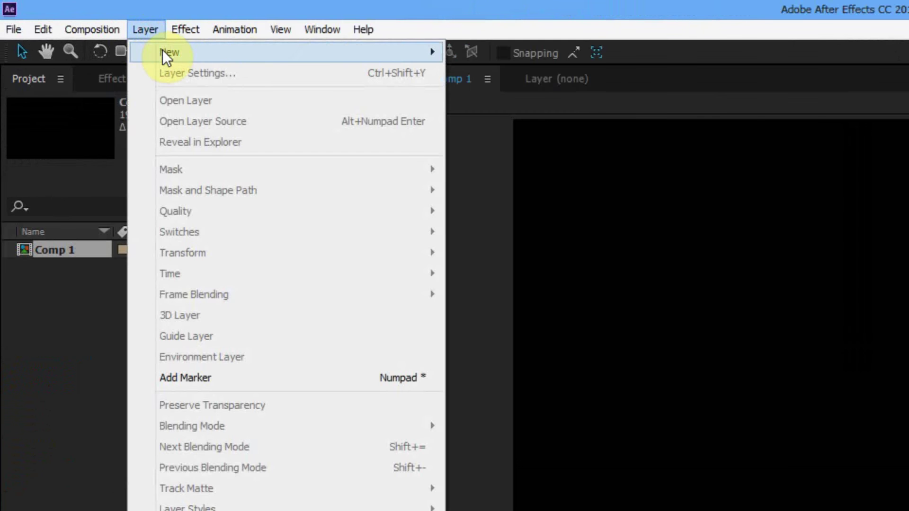
mouse_move(308, 59)
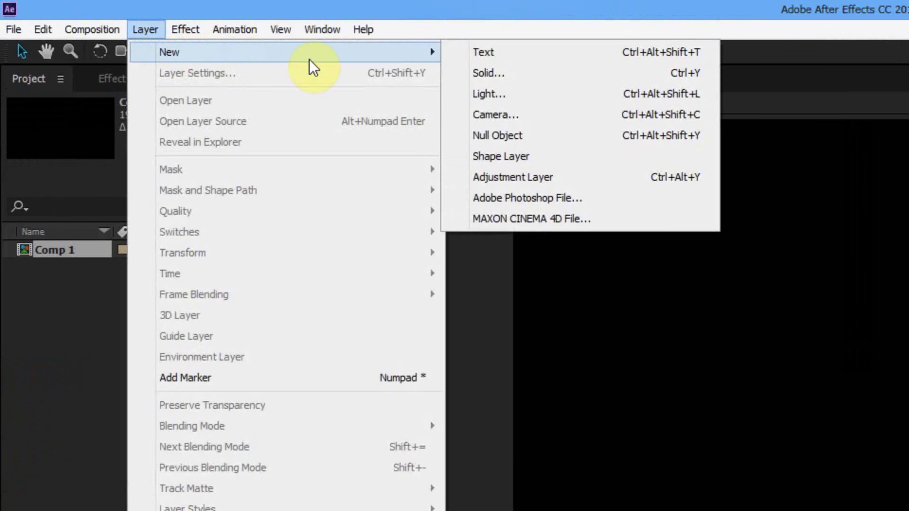
left_click(504, 52)
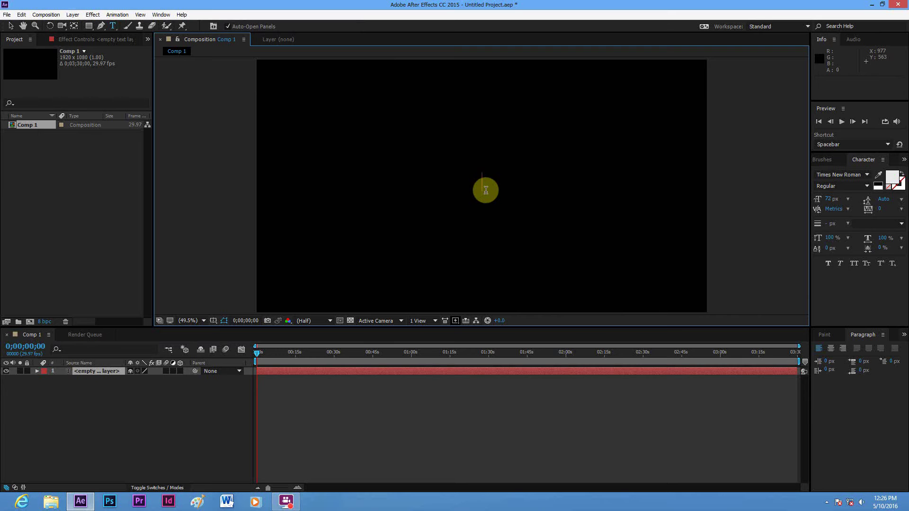
type("gggggggggggggggggggggggg")
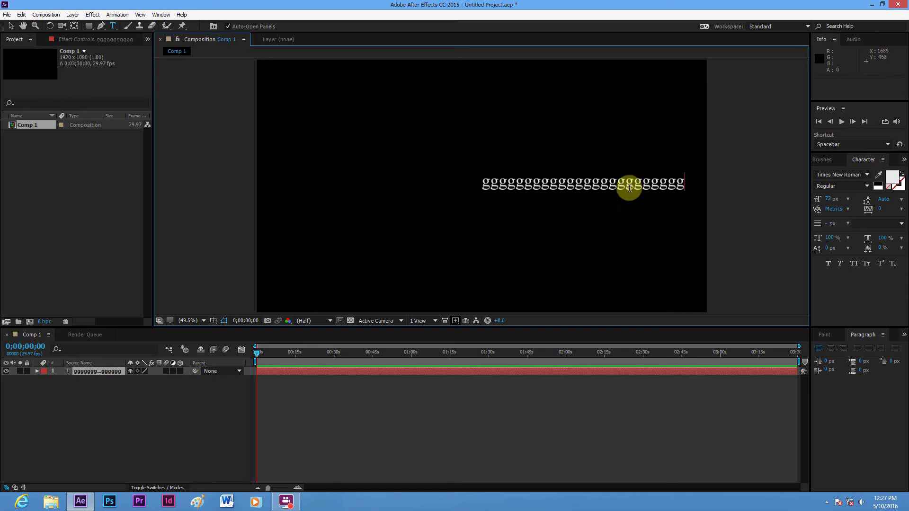
- Draw an open, winding mask path on the text layer with the Pen tool, starting at the frame's lower left and ending near its upper right
left_click(101, 27)
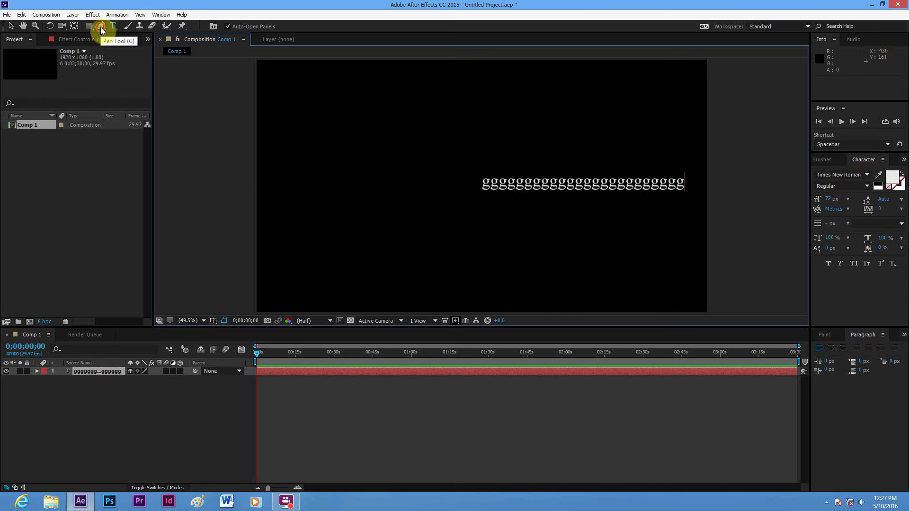
left_click(326, 287)
left_click_drag(295, 240, 312, 195)
left_click(303, 160)
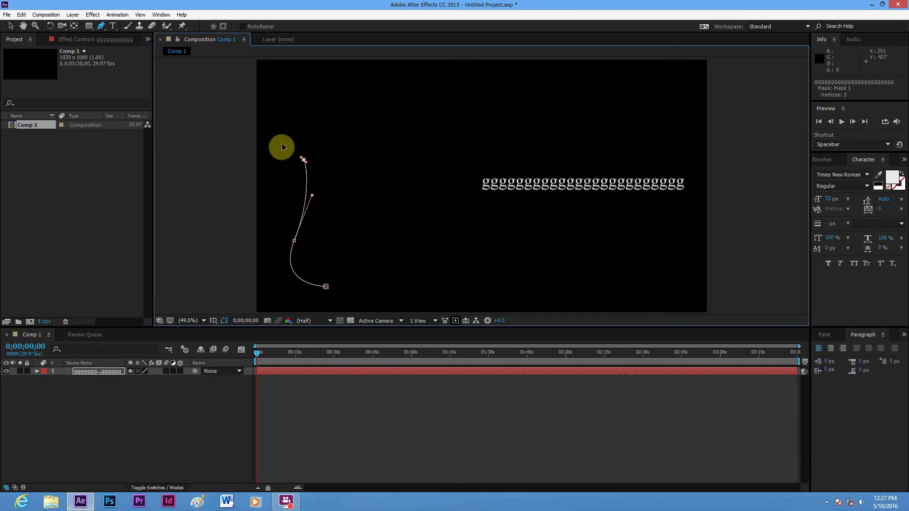
left_click_drag(283, 147, 348, 98)
left_click_drag(368, 129, 373, 155)
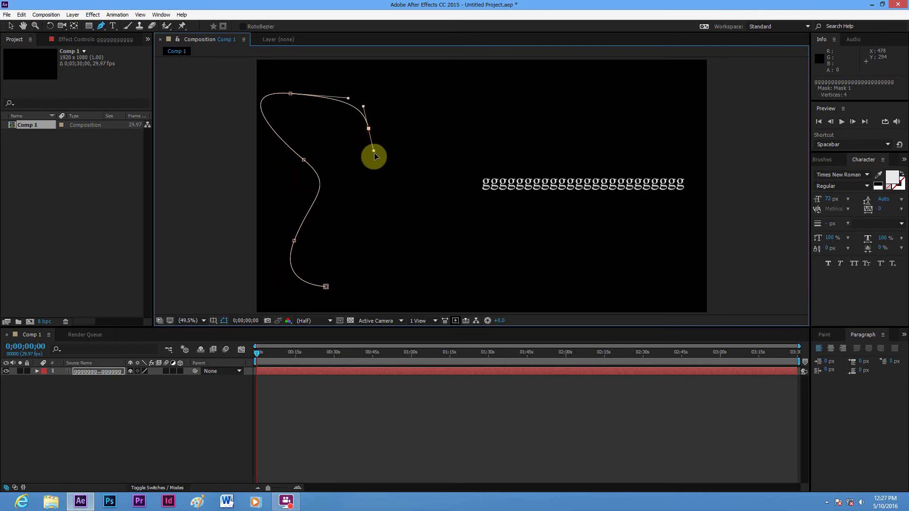
left_click_drag(378, 234, 415, 256)
left_click_drag(406, 203, 401, 177)
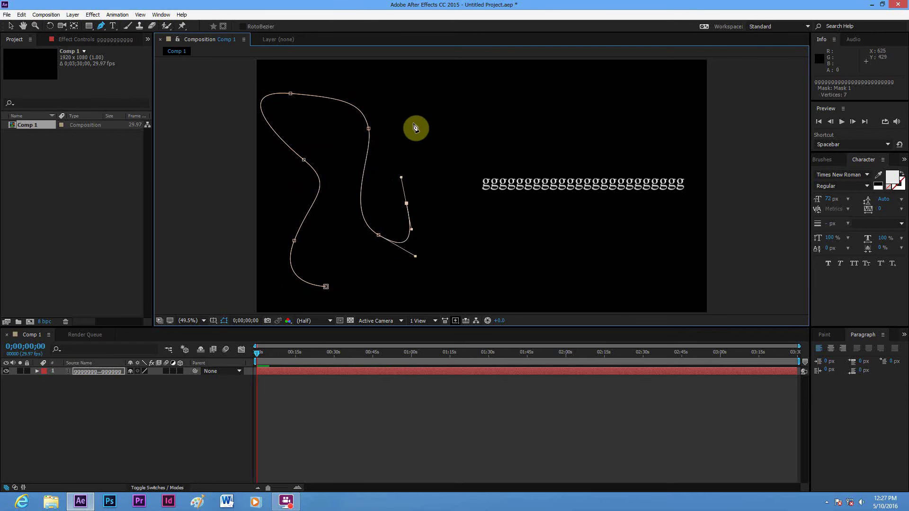
left_click_drag(428, 98, 470, 116)
left_click_drag(381, 278, 432, 301)
left_click_drag(552, 263, 501, 213)
left_click_drag(464, 160, 469, 150)
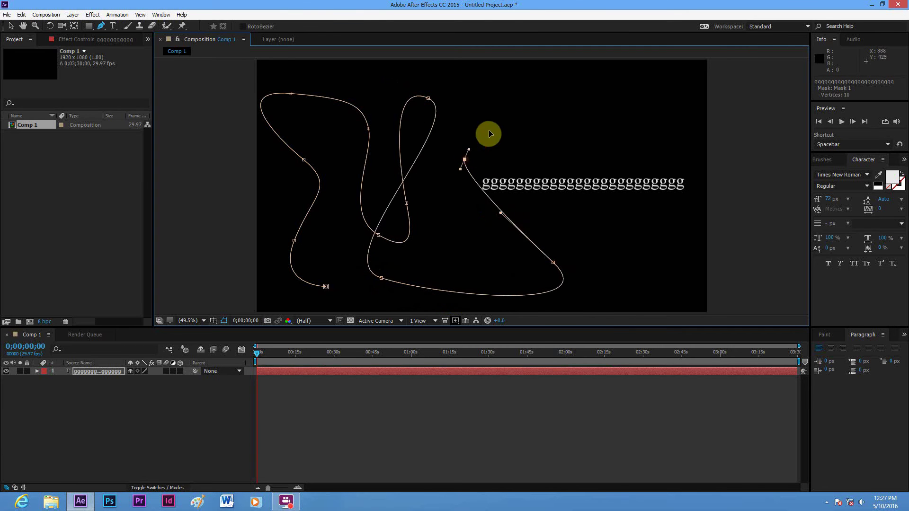
left_click_drag(596, 108, 622, 140)
left_click(658, 245)
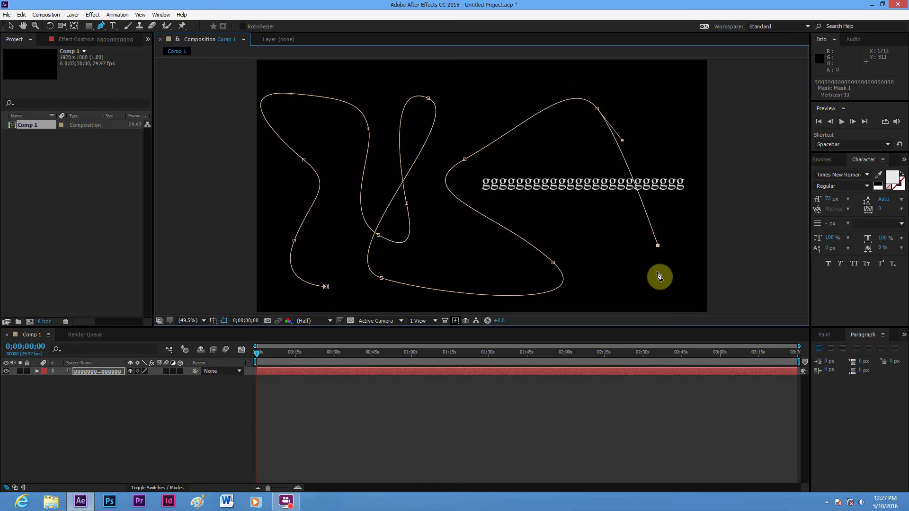
left_click(511, 82)
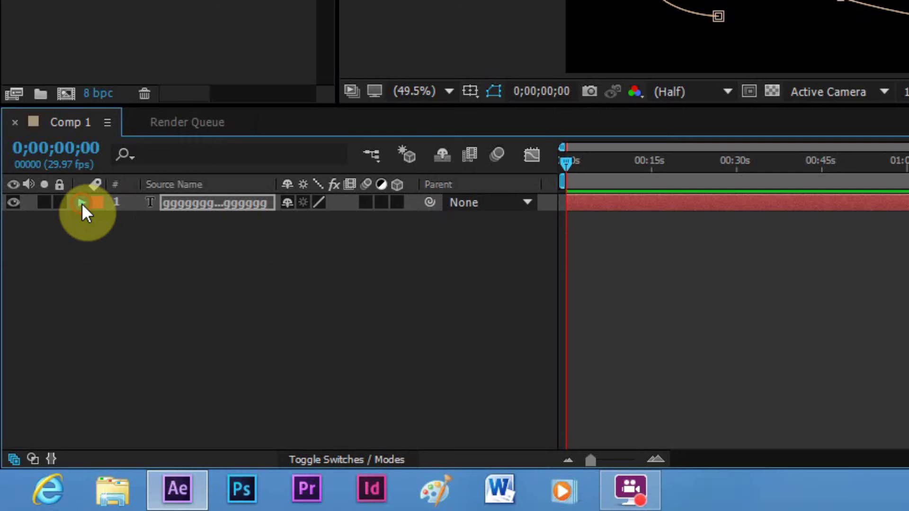
- Set the text layer's Path option to Mask 1 so the letters follow the drawn curve
left_click(81, 203)
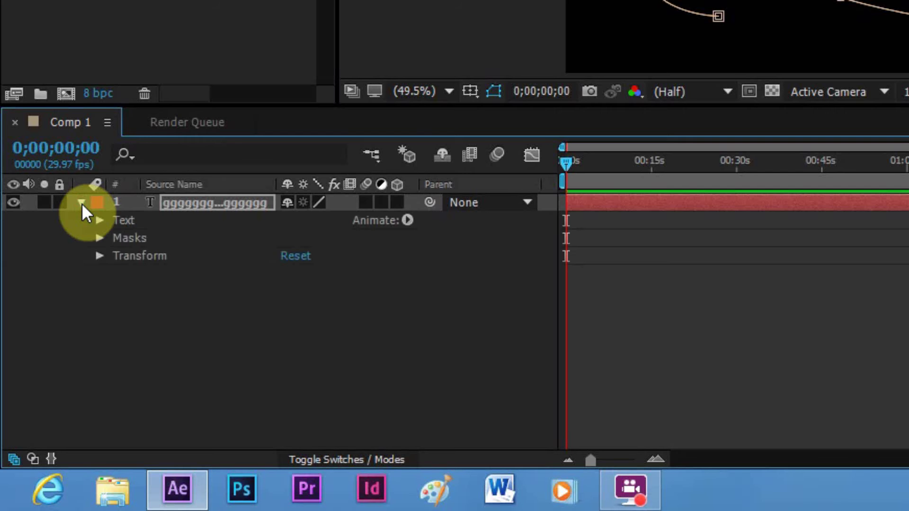
left_click(100, 221)
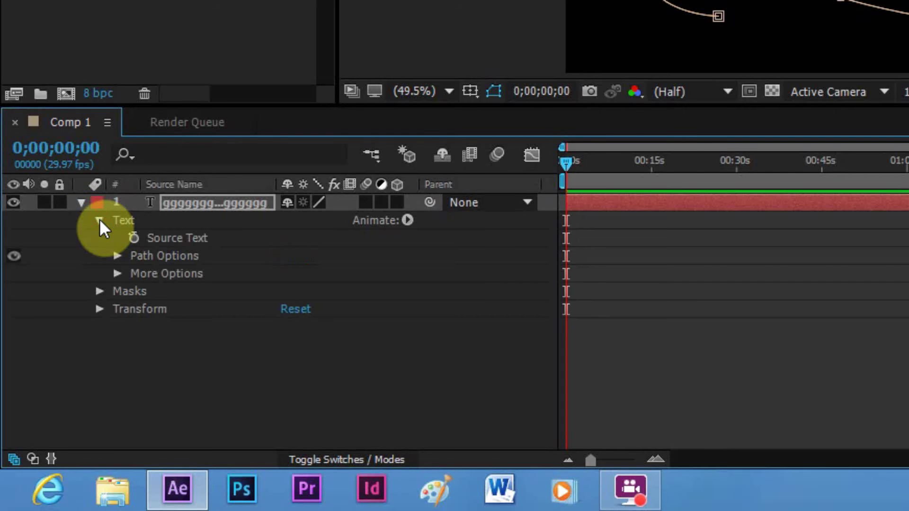
left_click(117, 256)
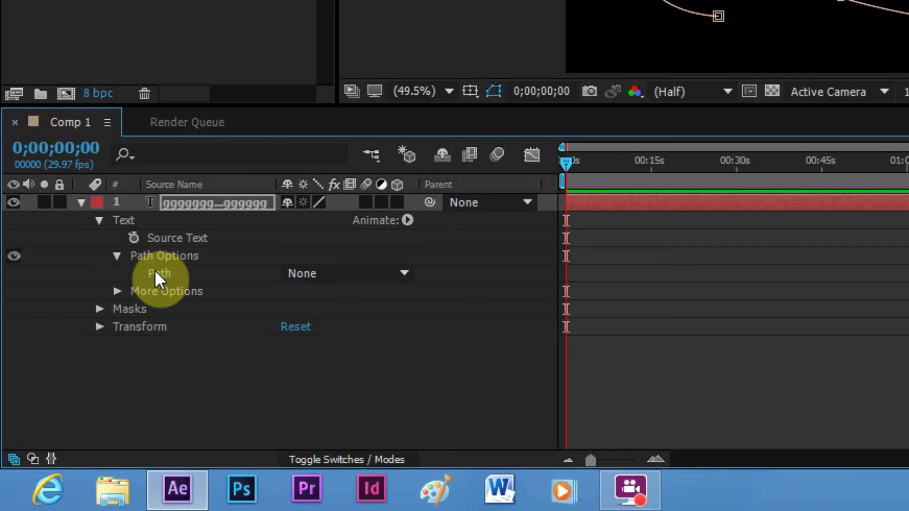
left_click(403, 278)
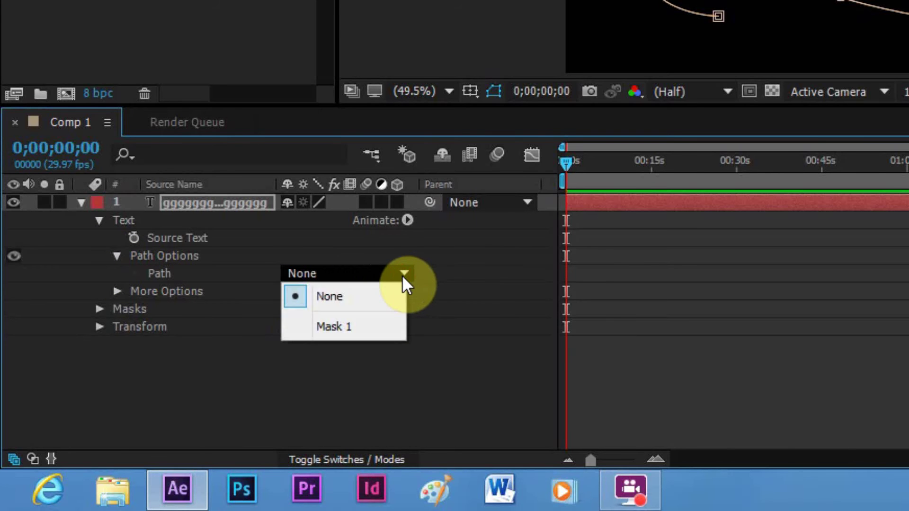
left_click(348, 329)
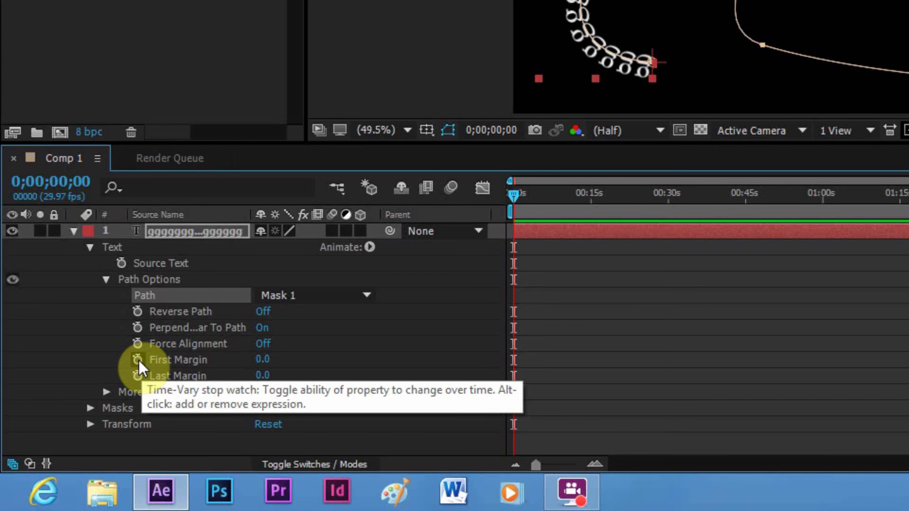
- Animate the text's First Margin with keyframes of 0.0 at 0;00;00;00 and 6733.0 at 0;00;10;03
left_click(137, 359)
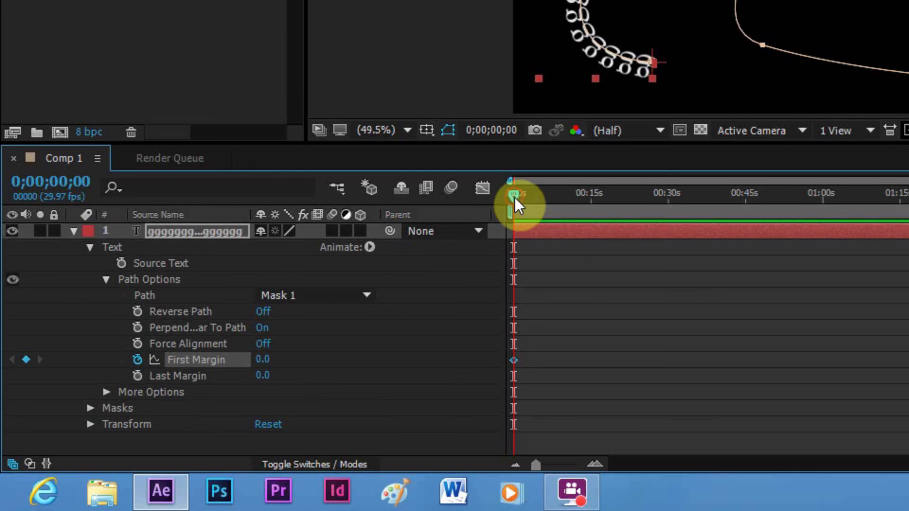
left_click_drag(514, 196, 567, 223)
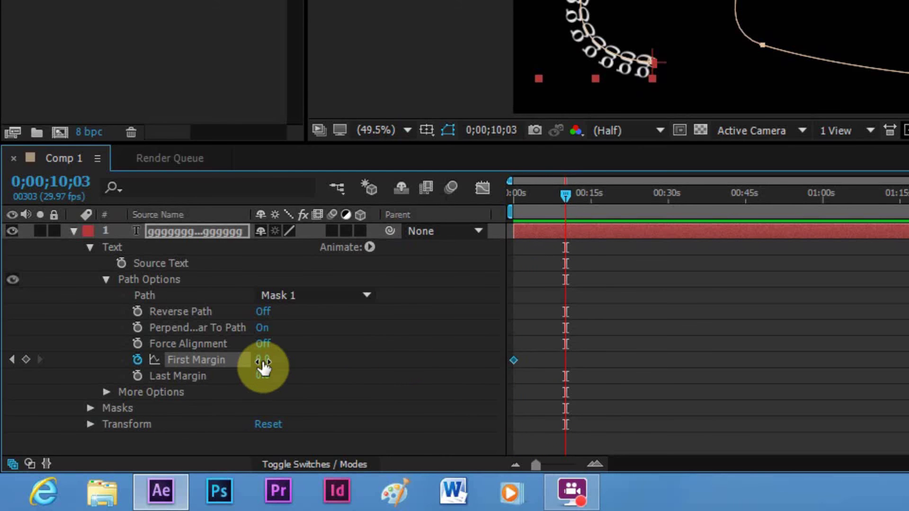
left_click_drag(264, 366, 374, 357)
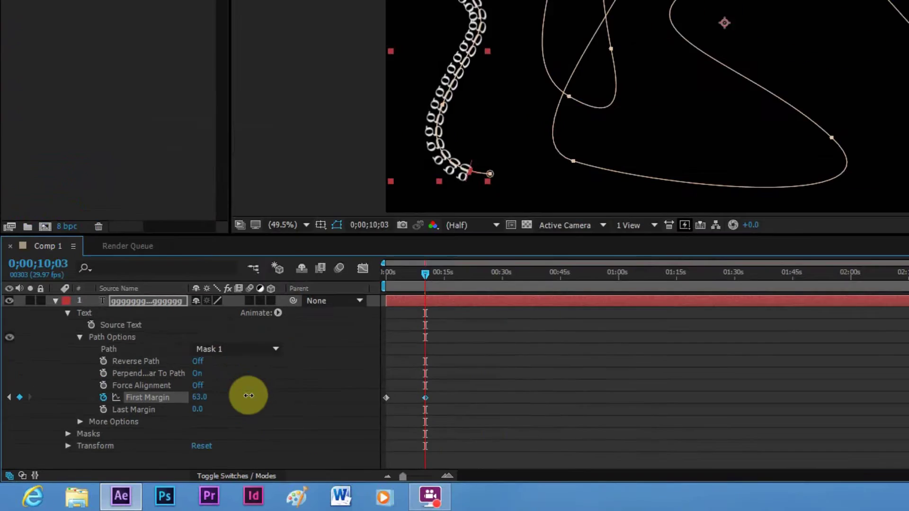
left_click_drag(187, 434, 600, 491)
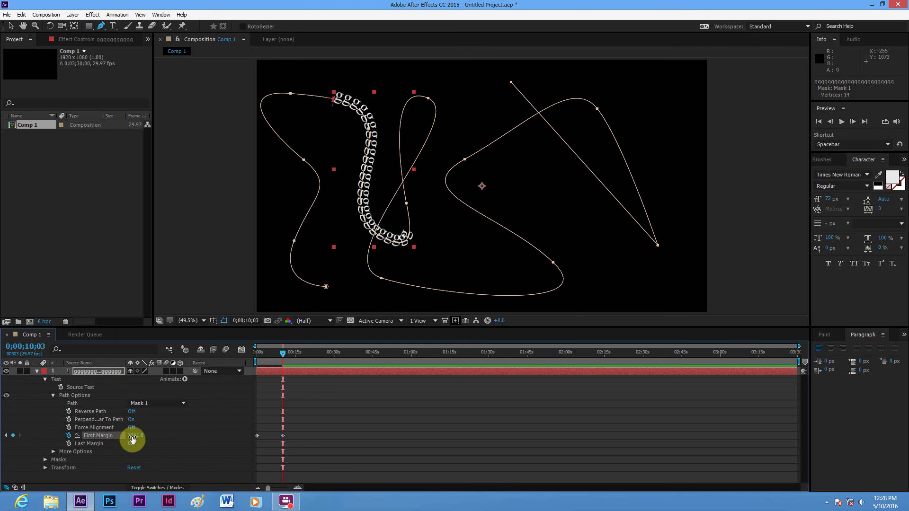
left_click_drag(132, 439, 416, 438)
left_click_drag(132, 435, 658, 402)
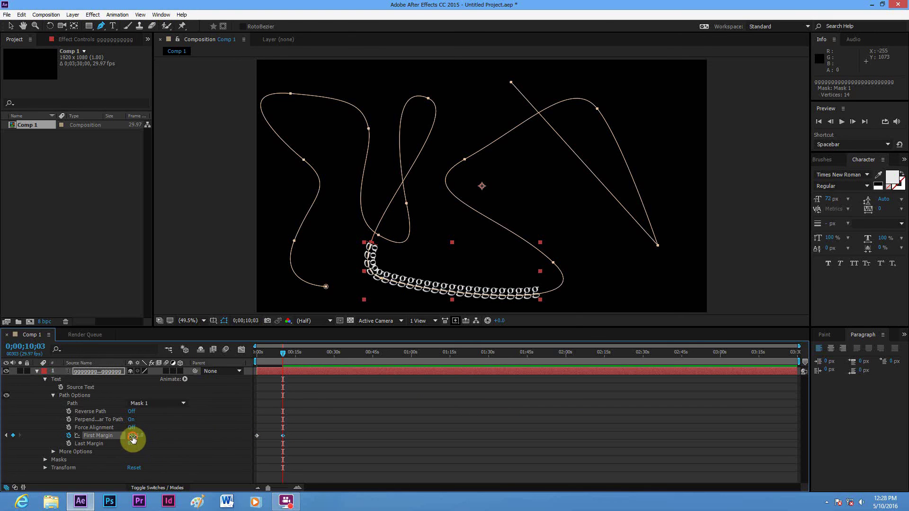
left_click_drag(133, 435, 479, 439)
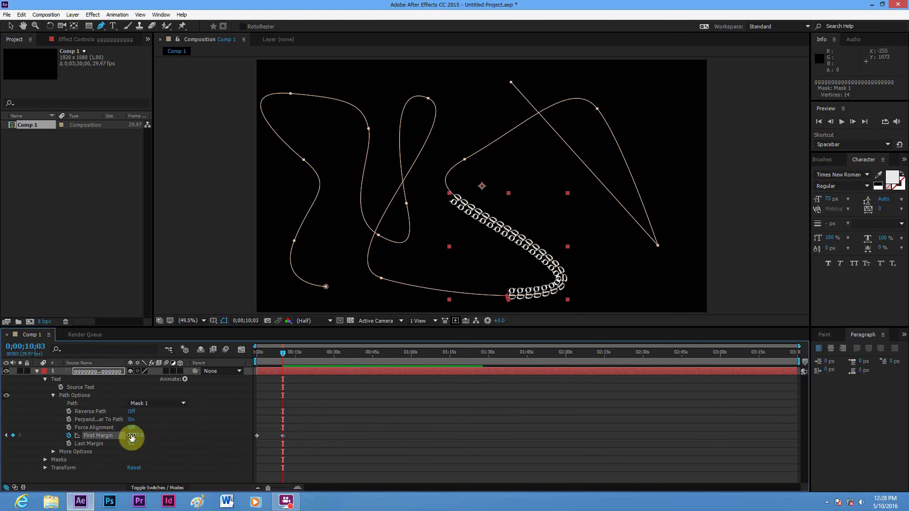
left_click_drag(132, 436, 501, 450)
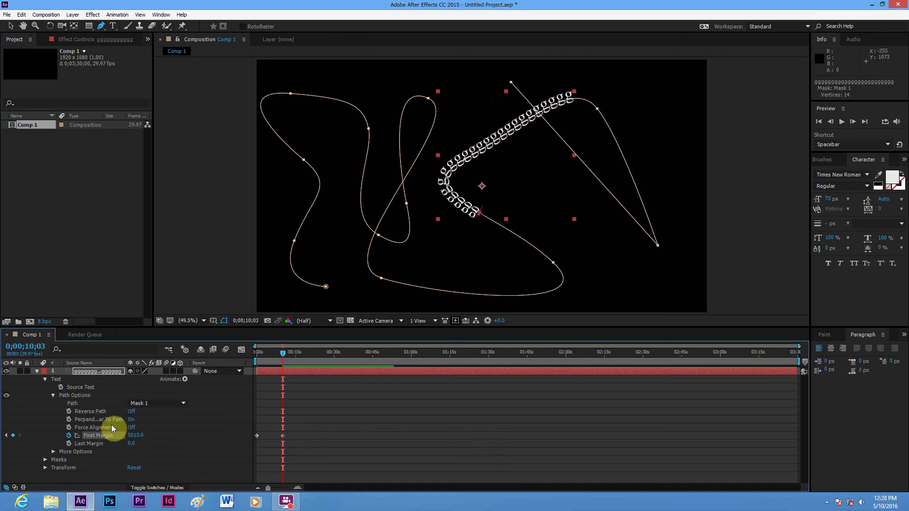
left_click_drag(129, 437, 234, 448)
left_click_drag(132, 436, 327, 440)
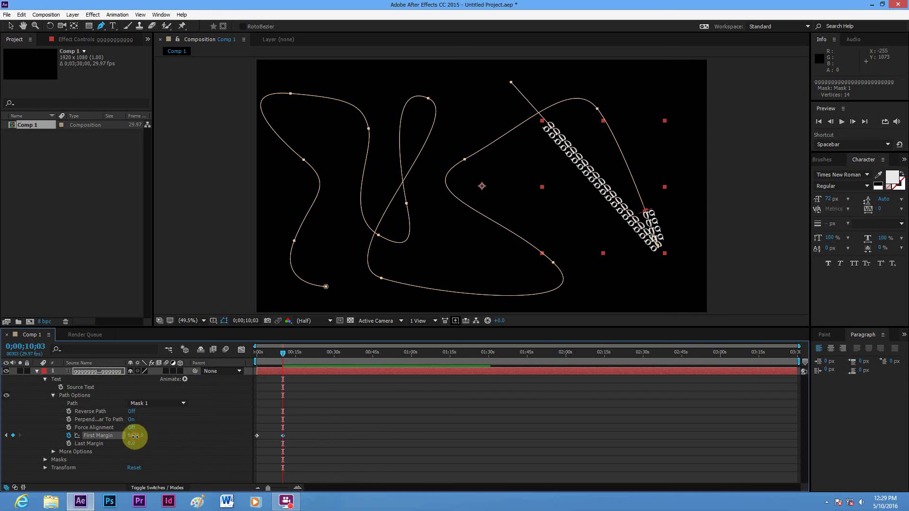
left_click_drag(134, 433, 214, 439)
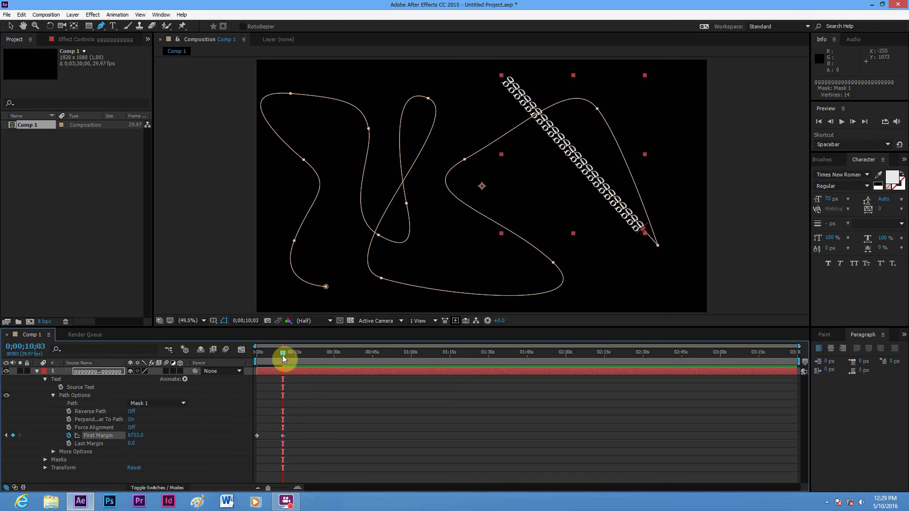
- Preview the text moving along the path from the start of the composition and scrub back through the animation
left_click_drag(282, 353, 241, 353)
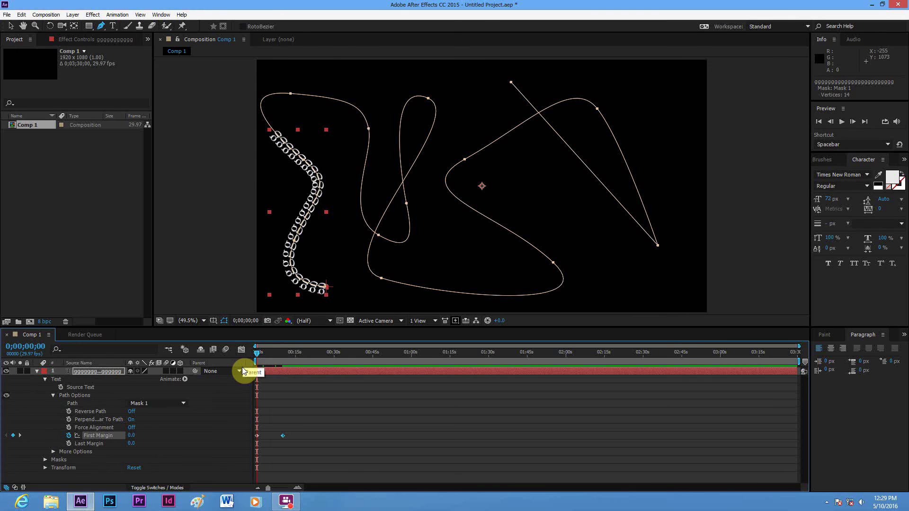
key("space")
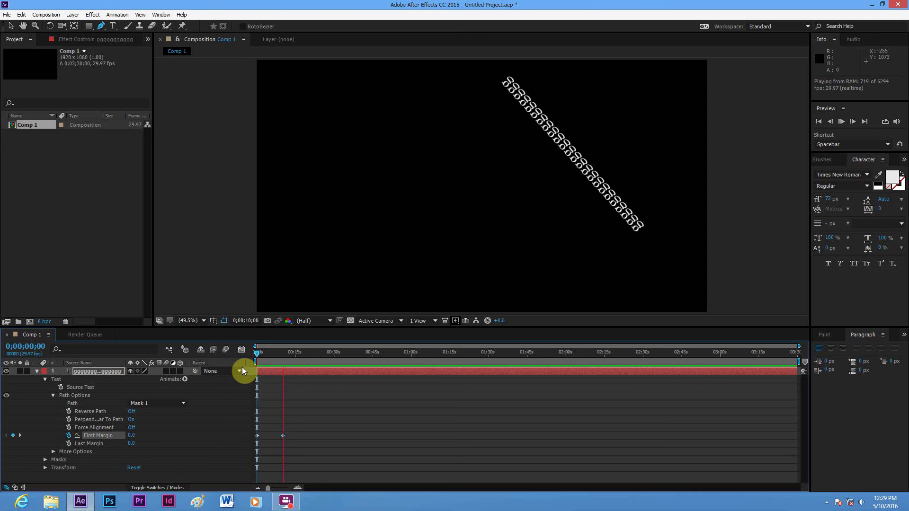
left_click(353, 383)
key("space")
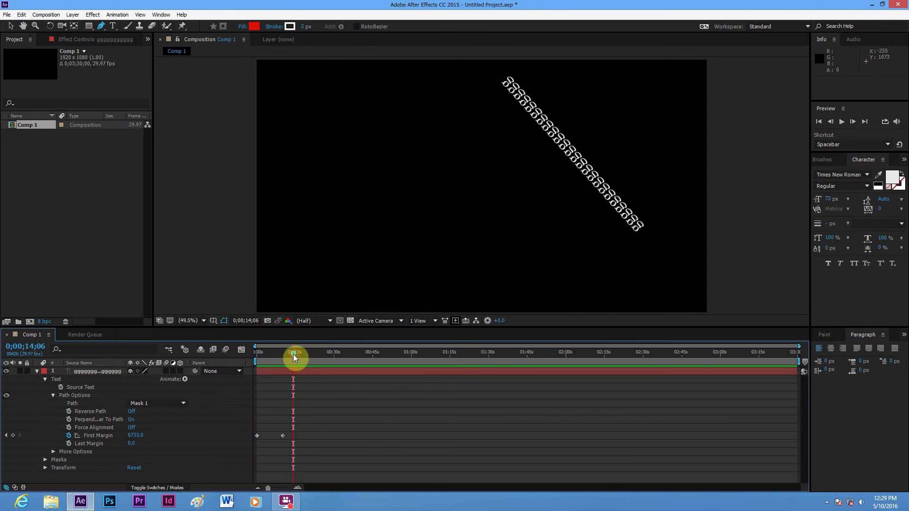
left_click_drag(294, 354, 264, 359)
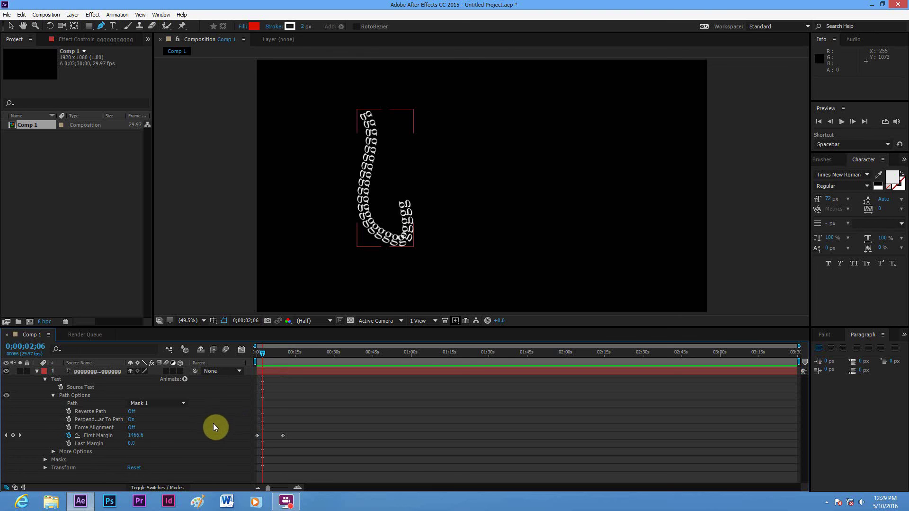
- Minimize the After Effects window to return to the desktop
left_click(92, 403)
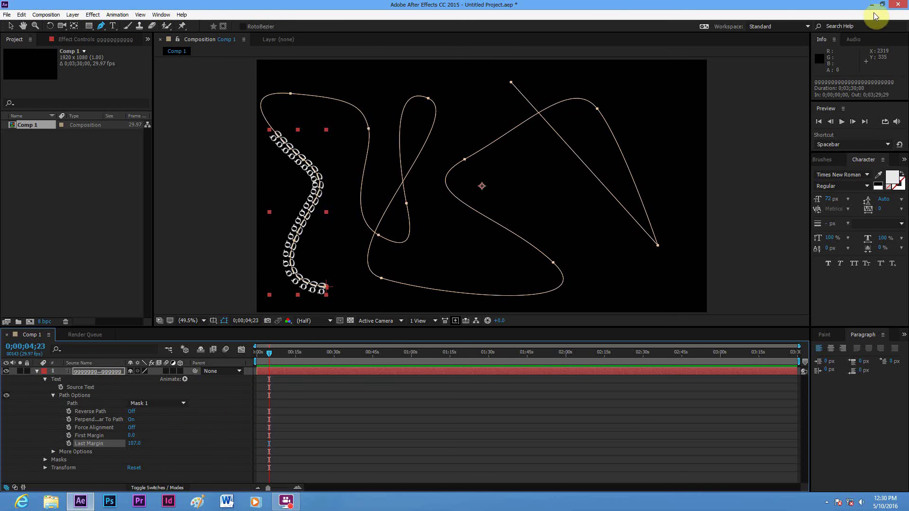
left_click(871, 4)
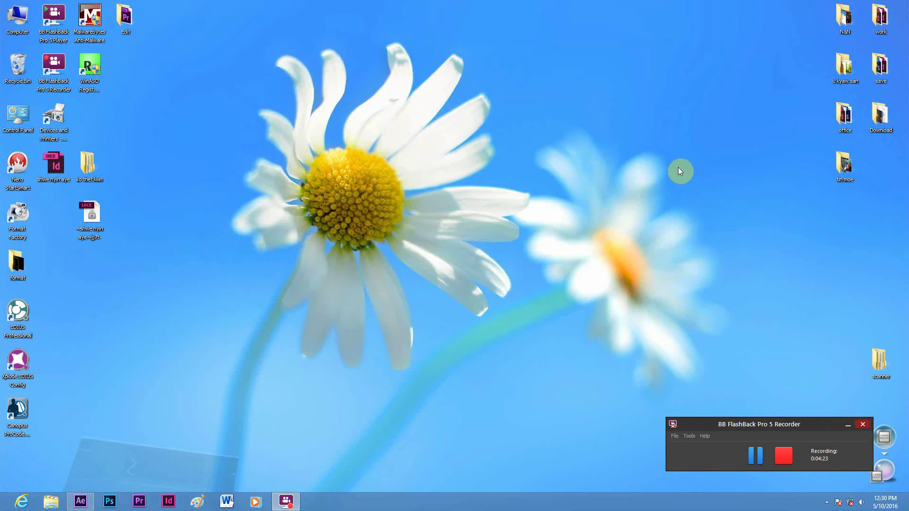